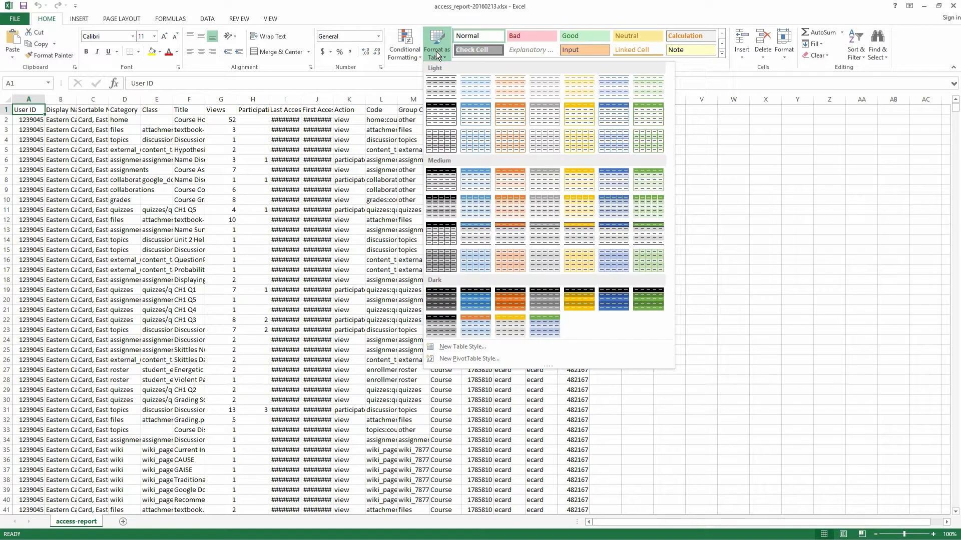
Convert the access report data, including its headers, into a table and name it access
{"action": "left_click", "coordinate": [83, 19]}
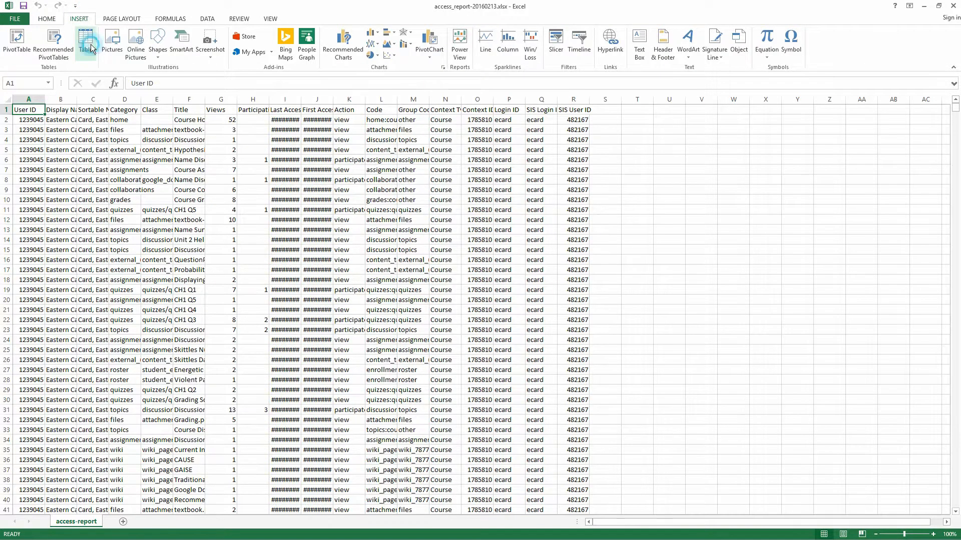
{"action": "left_click", "coordinate": [86, 42]}
{"action": "left_click", "coordinate": [231, 266]}
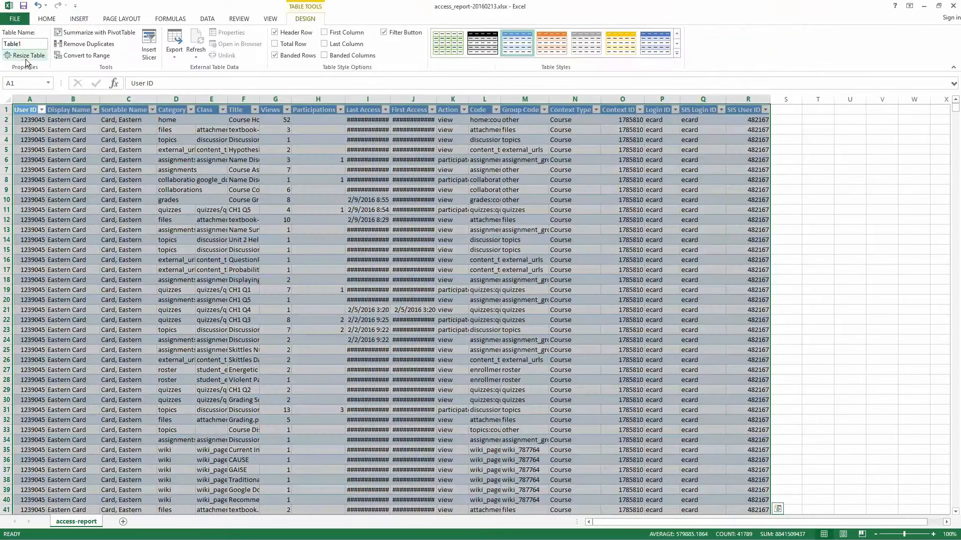
{"action": "left_click", "coordinate": [27, 45]}
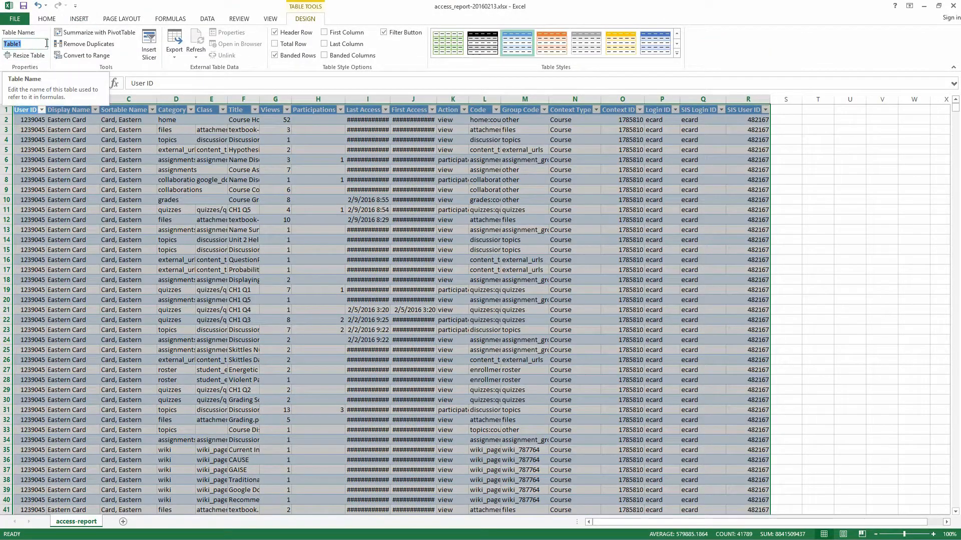
{"action": "type", "text": "access"}
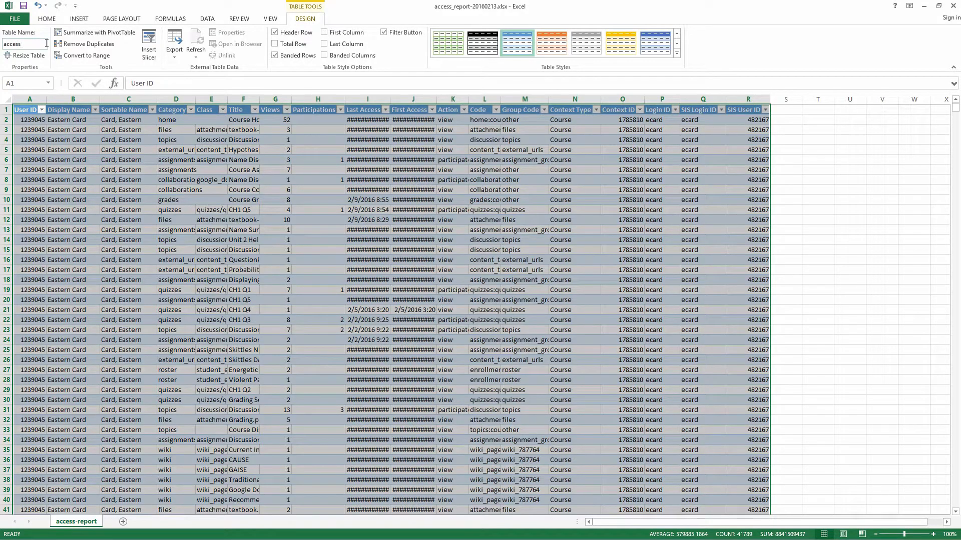
{"action": "left_click", "coordinate": [257, 141]}
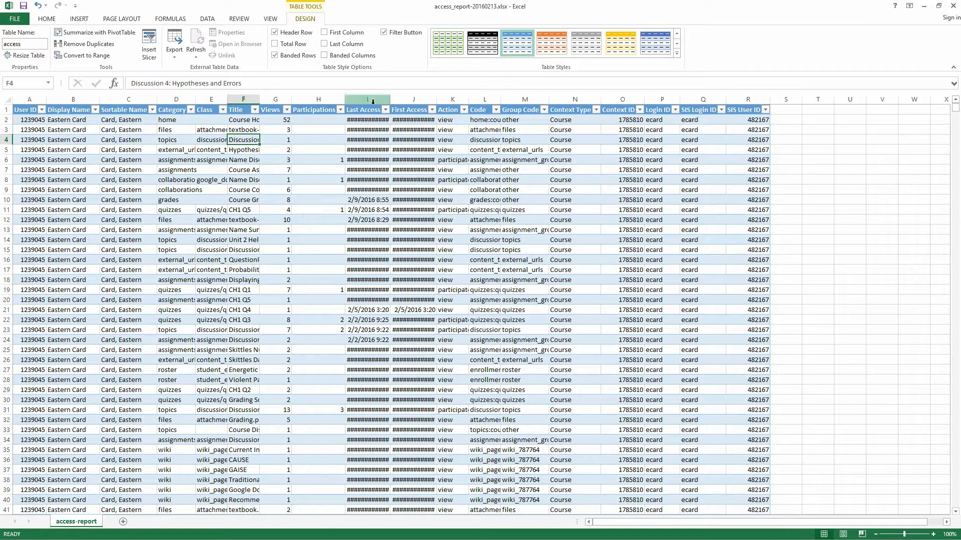
Widen the Last Access, First Access and Title columns to fit their contents
{"action": "double_click", "coordinate": [389, 101]}
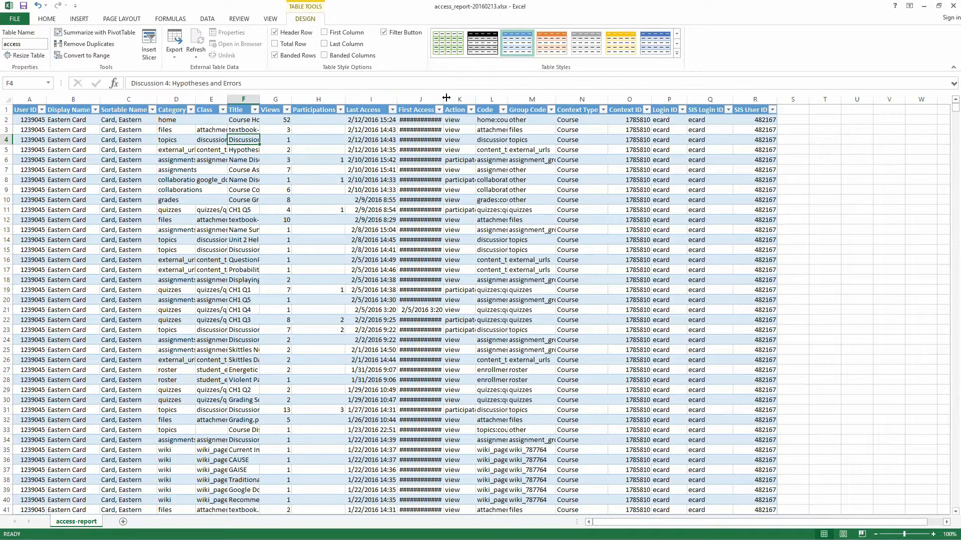
{"action": "double_click", "coordinate": [442, 98]}
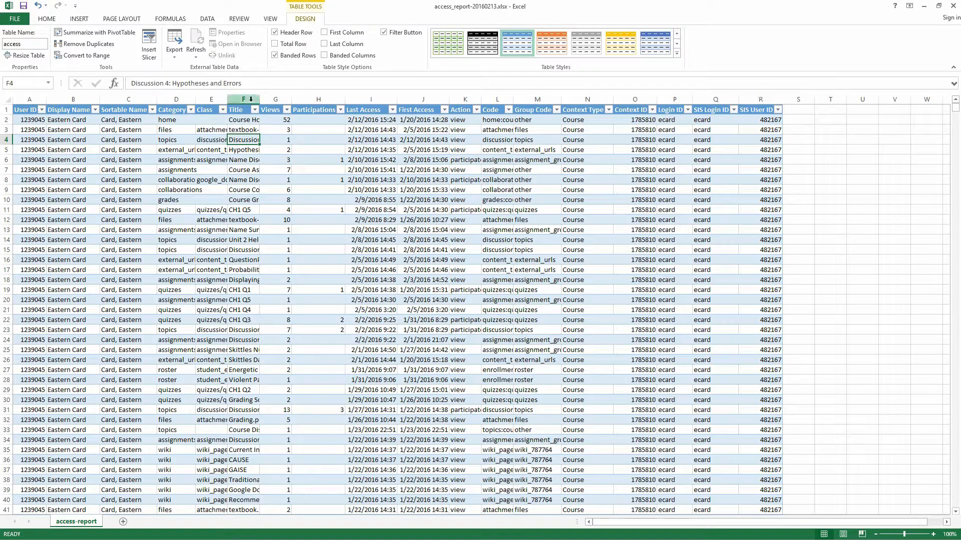
{"action": "left_click_drag", "start_coordinate": [260, 99], "coordinate": [299, 101]}
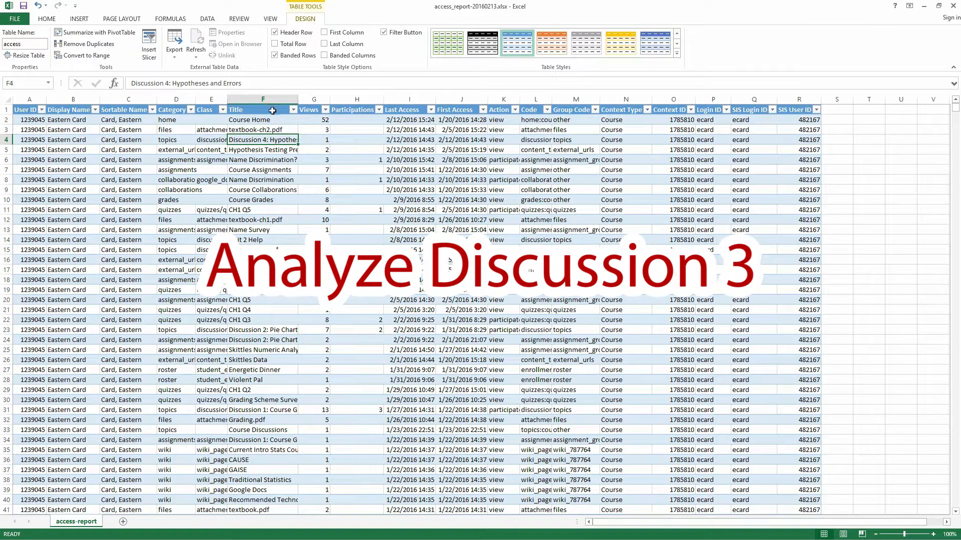
{"action": "left_click", "coordinate": [282, 111]}
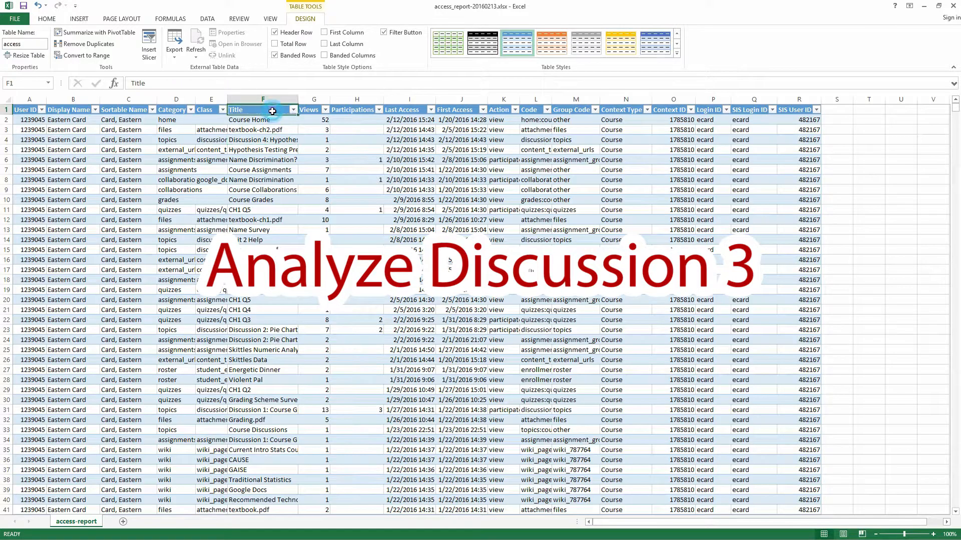
{"action": "double_click", "coordinate": [298, 100]}
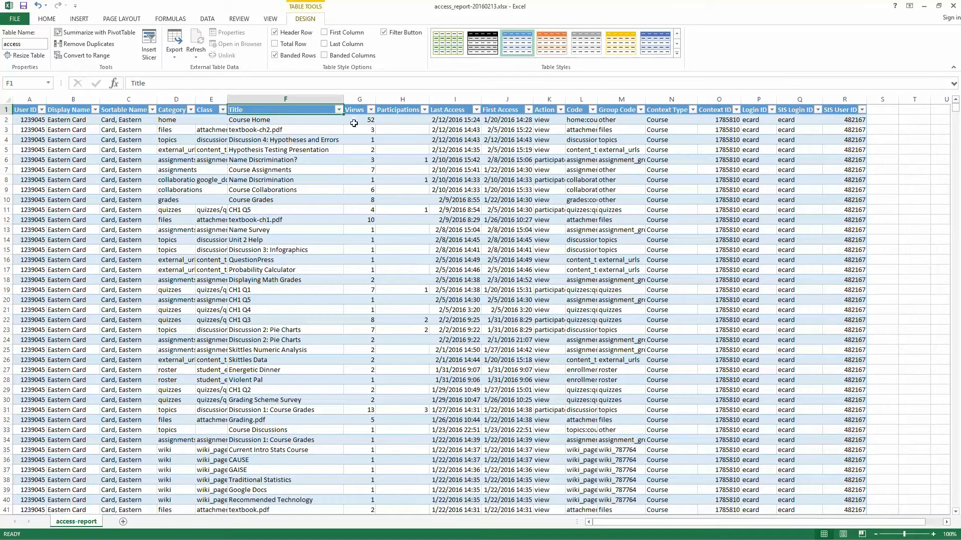
Sort the table by the Title column from A to Z
{"action": "left_click", "coordinate": [339, 110]}
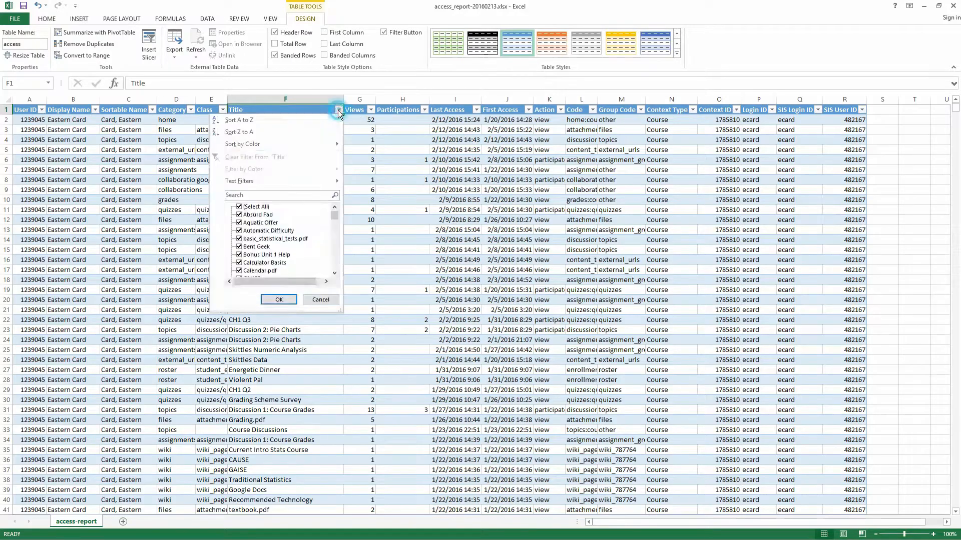
{"action": "left_click", "coordinate": [275, 121]}
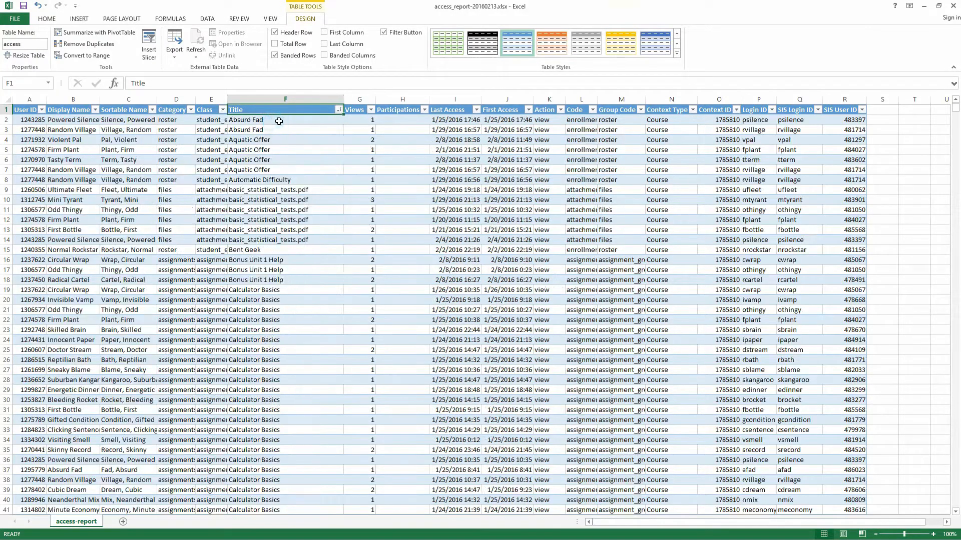
Find the first entry for "discussion 3" in the sorted table
{"action": "scroll", "coordinate": [285, 127], "scroll_direction": "down", "scroll_amount": 20}
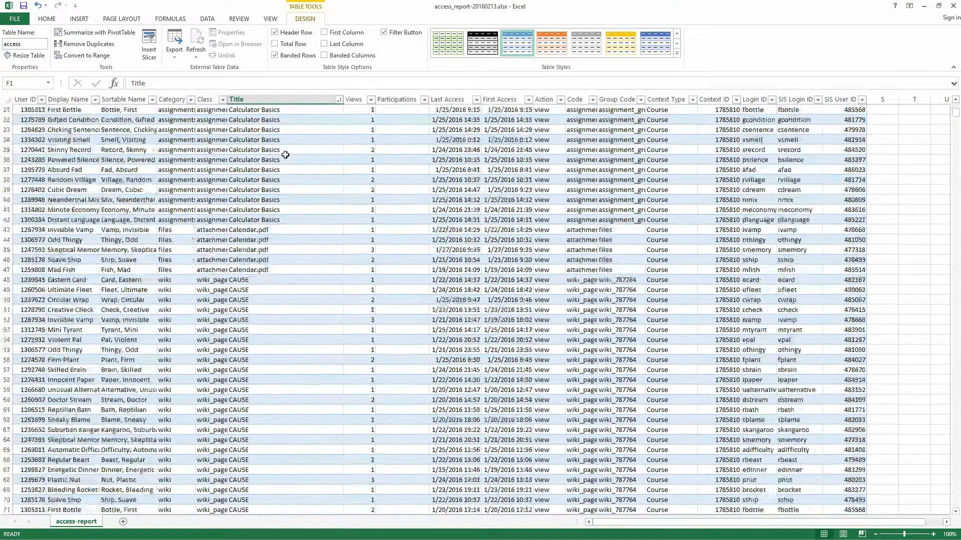
{"action": "scroll", "coordinate": [289, 163], "scroll_direction": "down", "scroll_amount": 15}
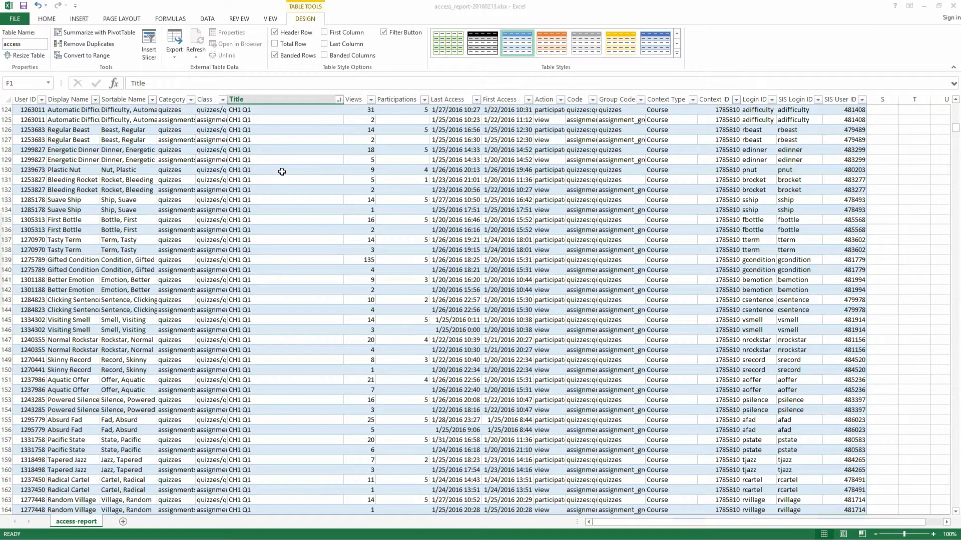
{"action": "key", "text": "ctrl+f"}
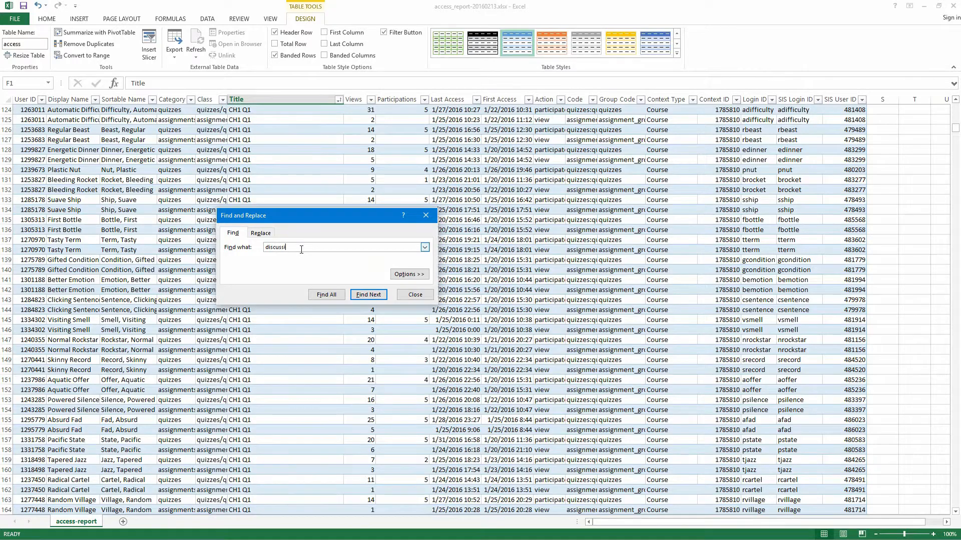
{"action": "key", "text": "Return"}
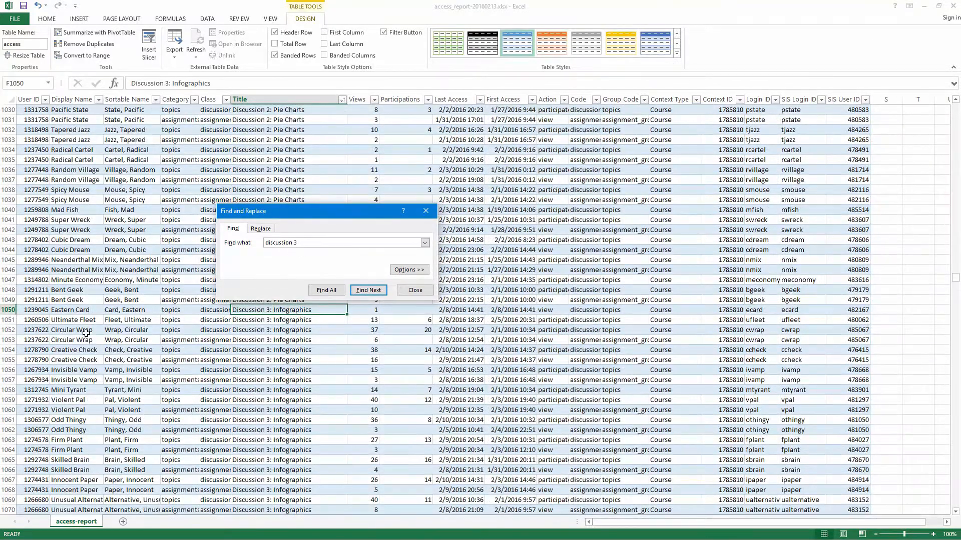
{"action": "left_click", "coordinate": [414, 292]}
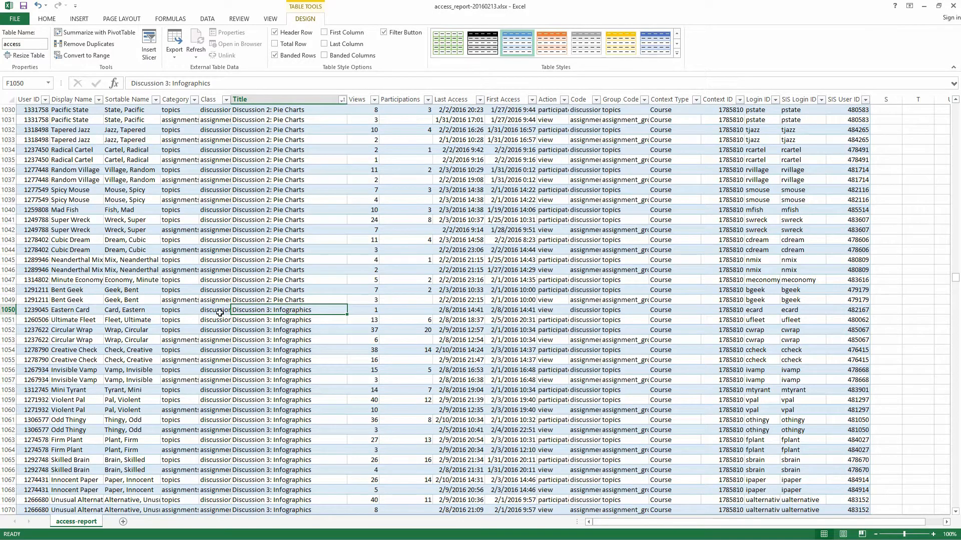
Filter the Class column so that only discussion_topic entries are shown
{"action": "left_click_drag", "start_coordinate": [220, 312], "coordinate": [217, 332]}
{"action": "left_click", "coordinate": [219, 340]}
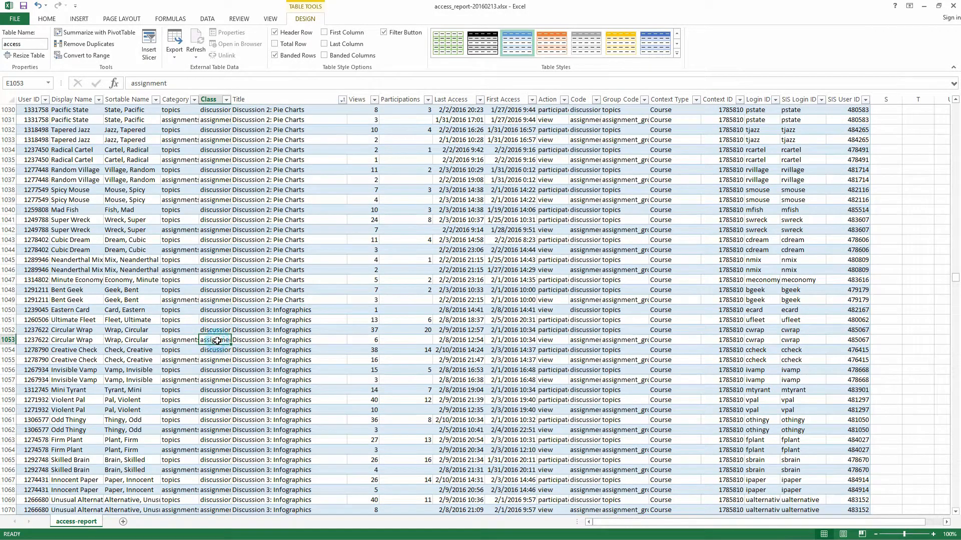
{"action": "left_click", "coordinate": [215, 311]}
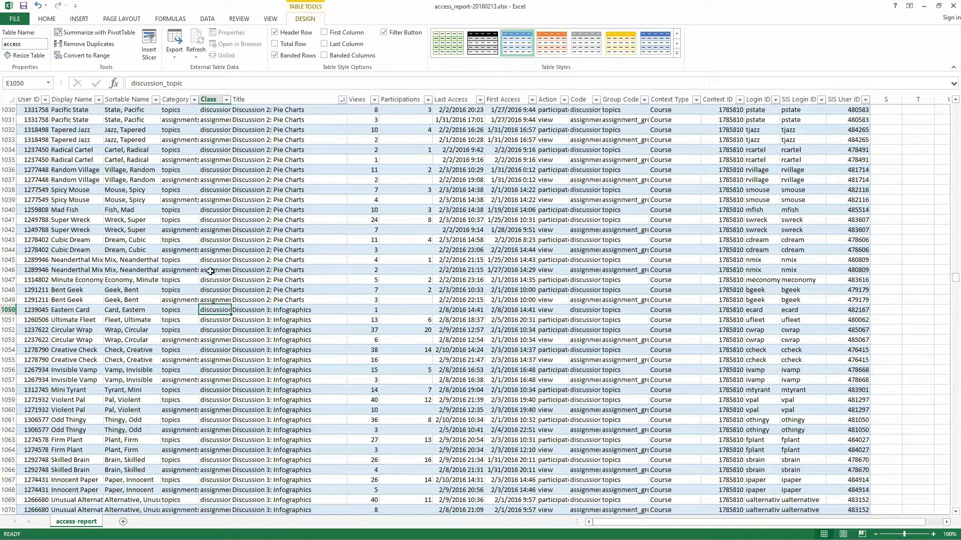
{"action": "left_click", "coordinate": [227, 100]}
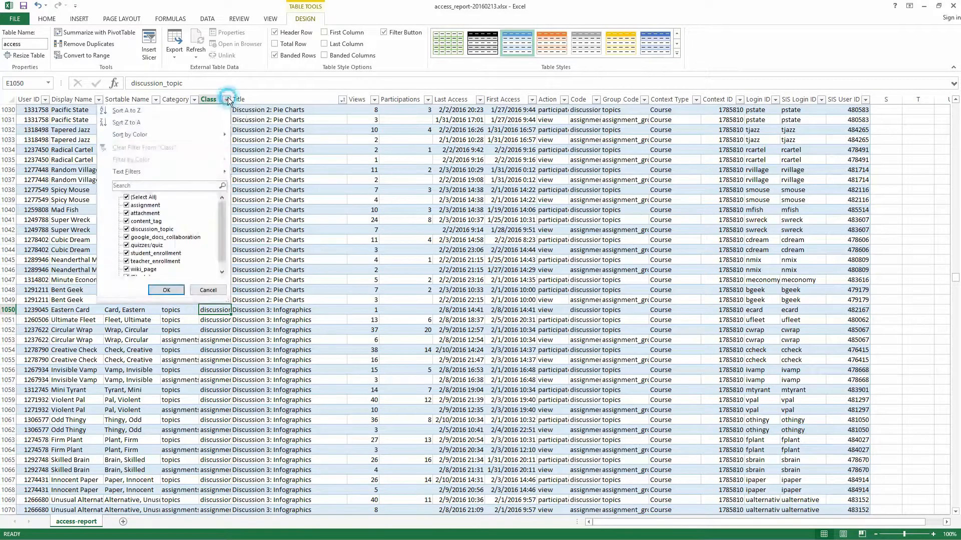
{"action": "left_click", "coordinate": [127, 199]}
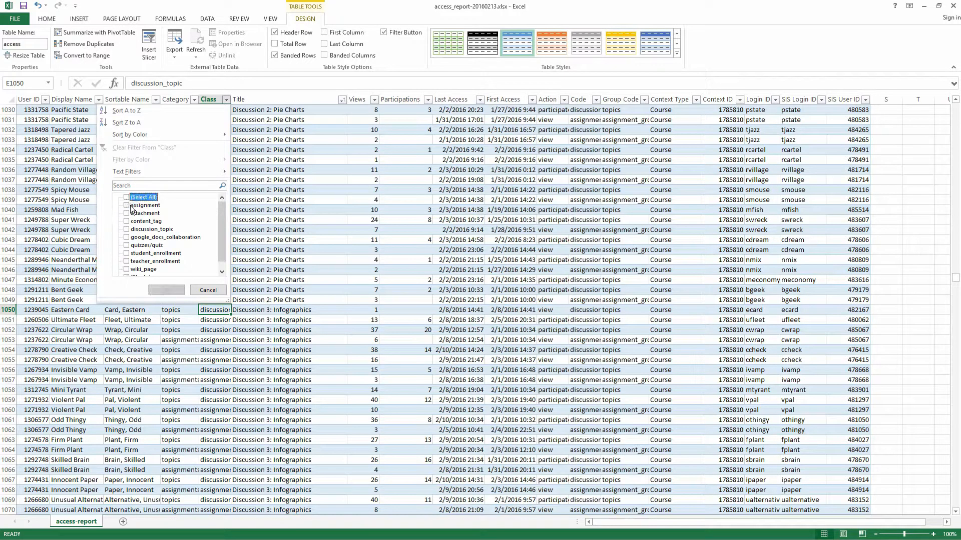
{"action": "left_click", "coordinate": [127, 229]}
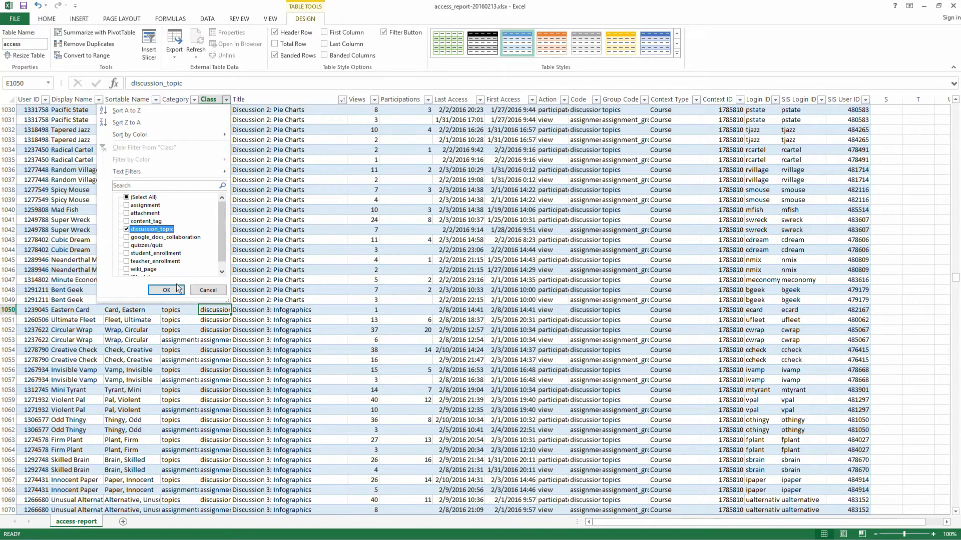
{"action": "left_click", "coordinate": [166, 290]}
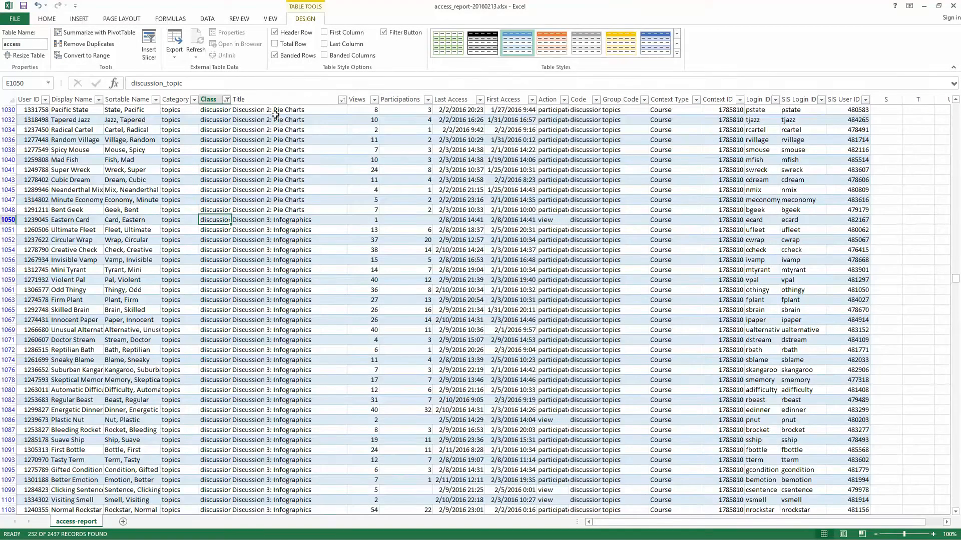
Examine the filtered Discussion 3: Infographics entries by selecting their block of rows from 1050 to 1133
{"action": "scroll", "coordinate": [286, 150], "scroll_direction": "up", "scroll_amount": 2}
{"action": "scroll", "coordinate": [290, 154], "scroll_direction": "down", "scroll_amount": 8}
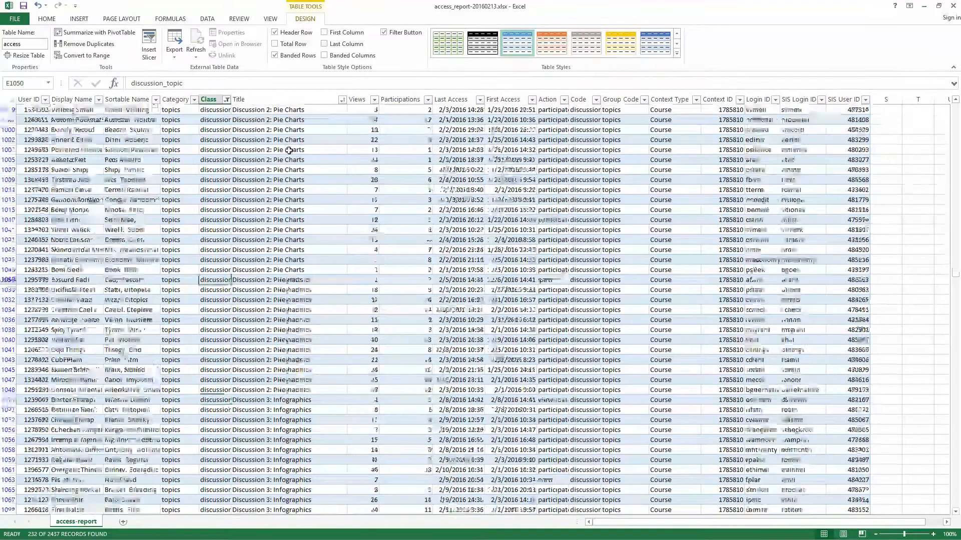
{"action": "scroll", "coordinate": [289, 148], "scroll_direction": "up", "scroll_amount": 2}
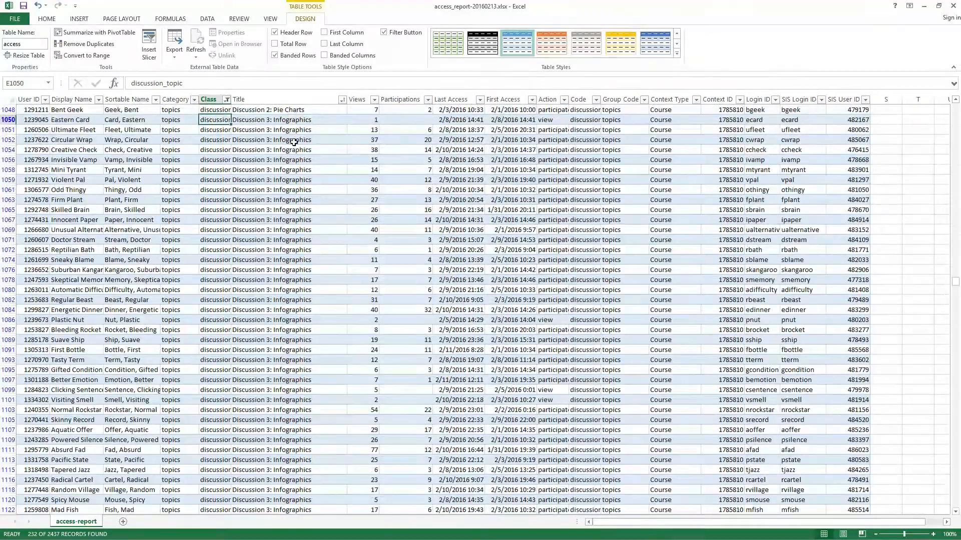
{"action": "scroll", "coordinate": [285, 146], "scroll_direction": "up", "scroll_amount": 2}
{"action": "scroll", "coordinate": [283, 145], "scroll_direction": "down", "scroll_amount": 7}
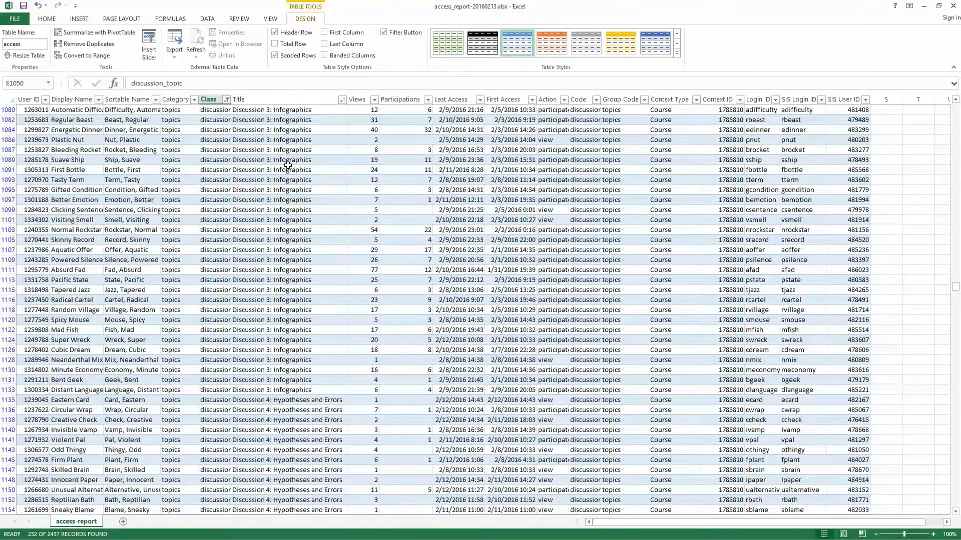
{"action": "scroll", "coordinate": [295, 152], "scroll_direction": "up", "scroll_amount": 7}
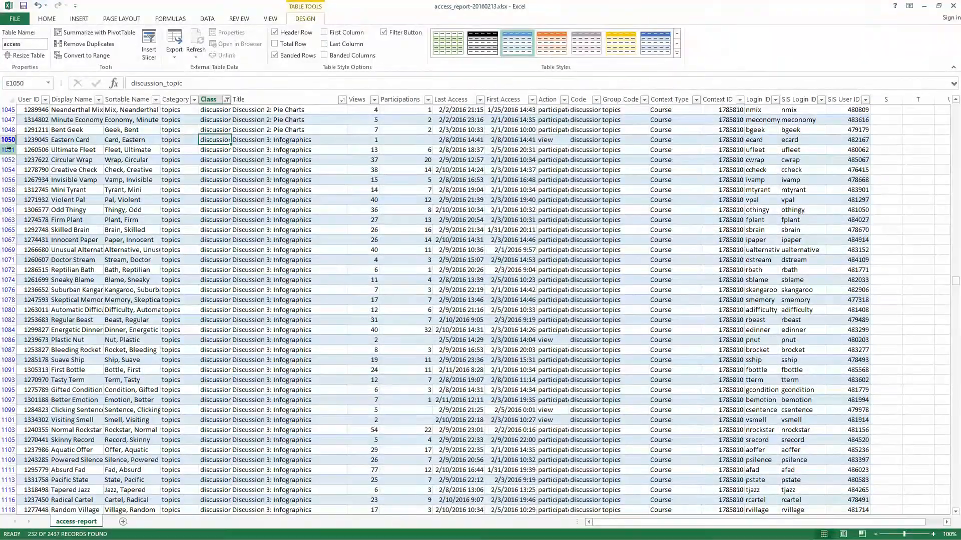
{"action": "left_click_drag", "start_coordinate": [13, 141], "coordinate": [215, 191]}
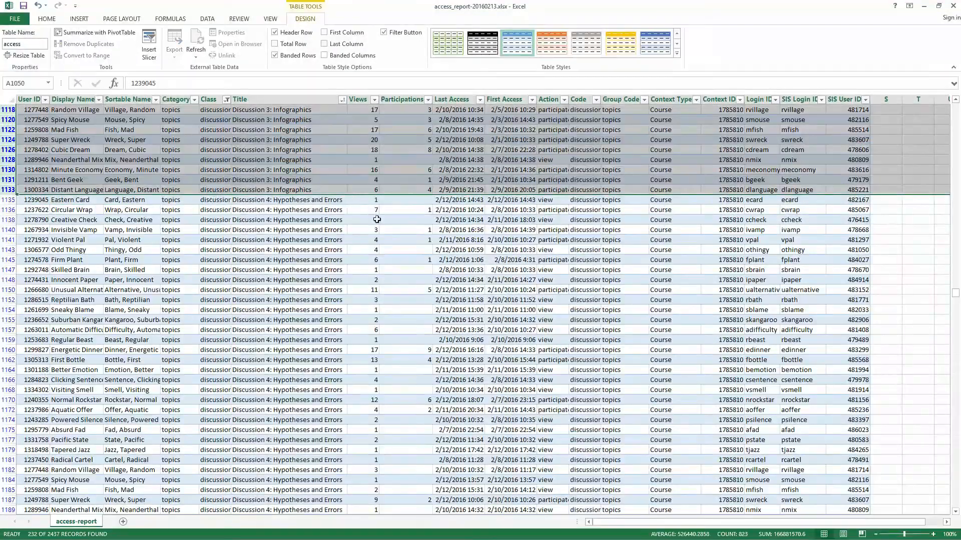
{"action": "scroll", "coordinate": [398, 225], "scroll_direction": "up", "scroll_amount": 2}
{"action": "scroll", "coordinate": [399, 225], "scroll_direction": "up", "scroll_amount": 14}
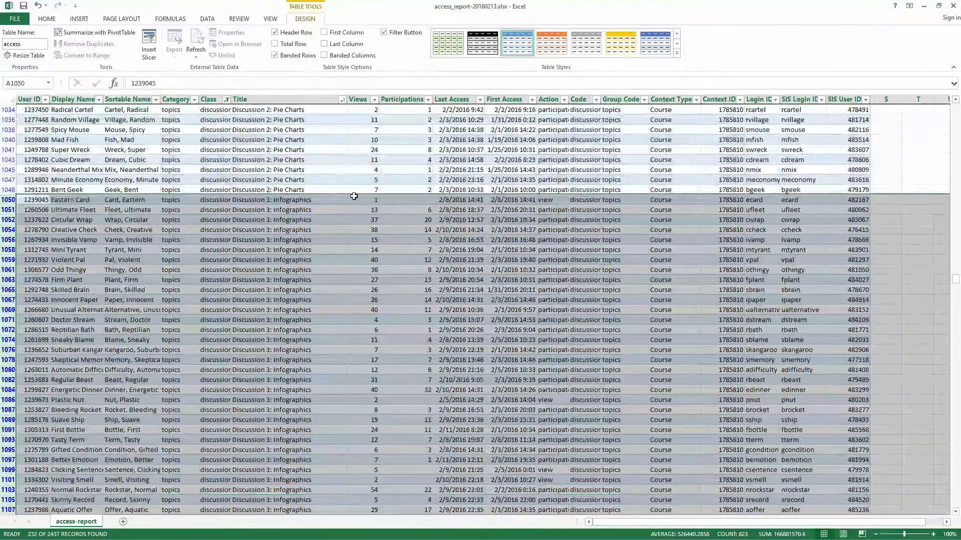
{"action": "left_click", "coordinate": [275, 210]}
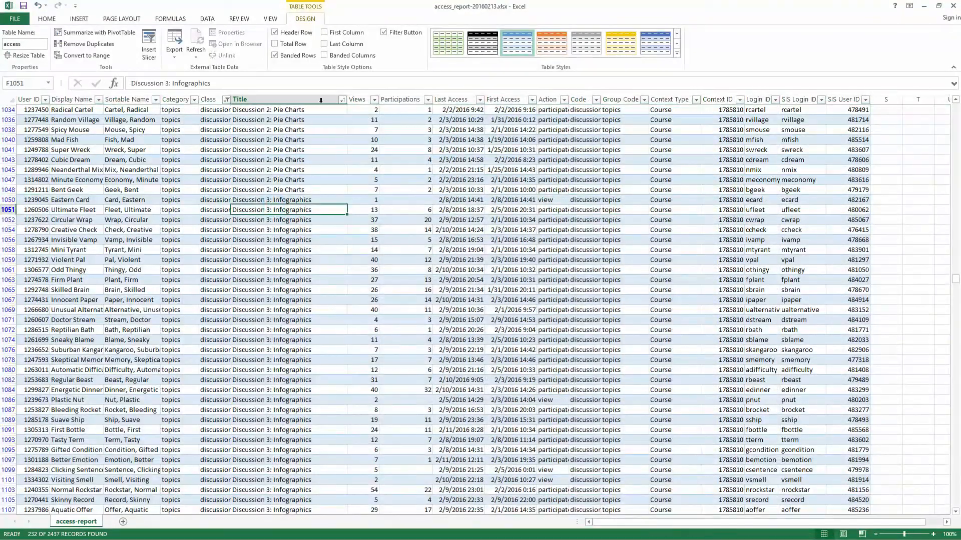
Filter the Title column so that only Discussion 3: Infographics entries are shown
{"action": "left_click", "coordinate": [342, 100]}
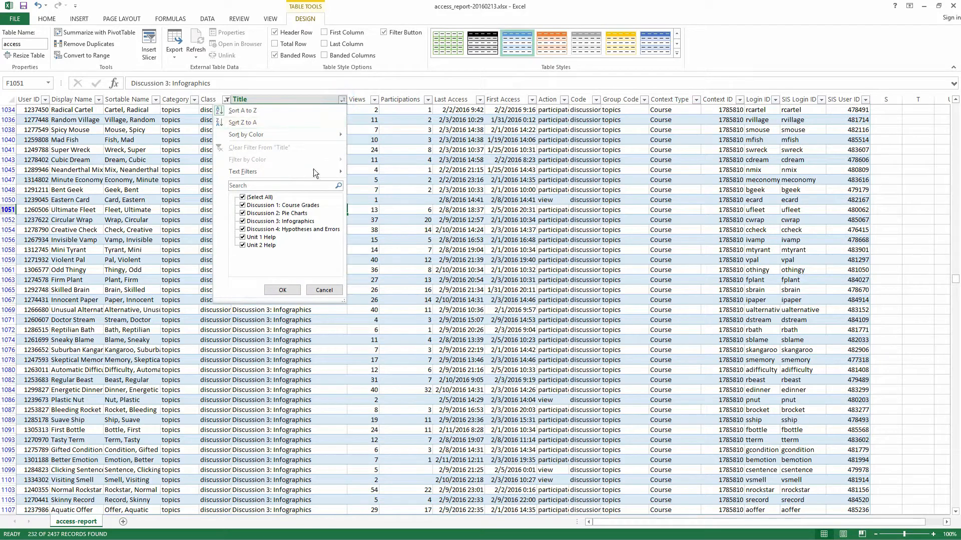
{"action": "left_click", "coordinate": [244, 198]}
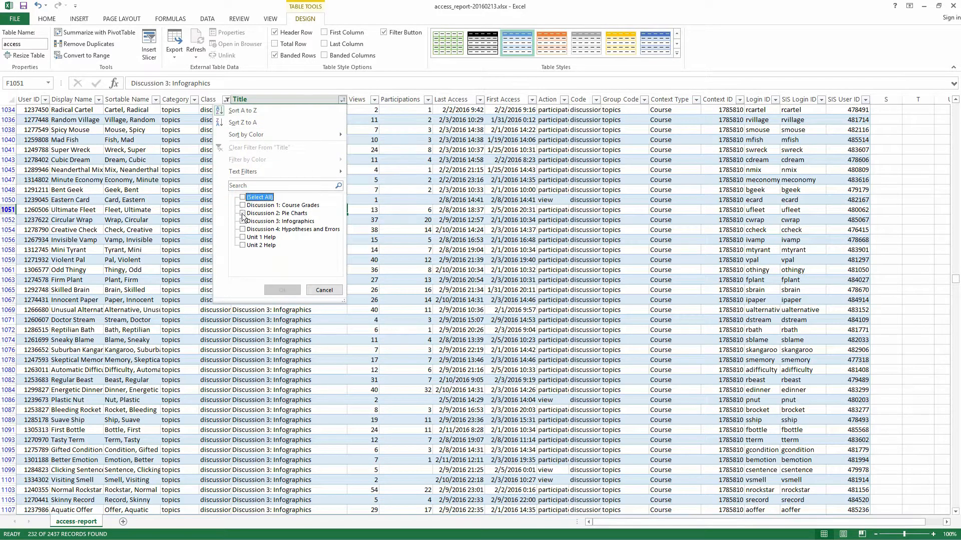
{"action": "left_click", "coordinate": [243, 221]}
{"action": "left_click", "coordinate": [283, 293]}
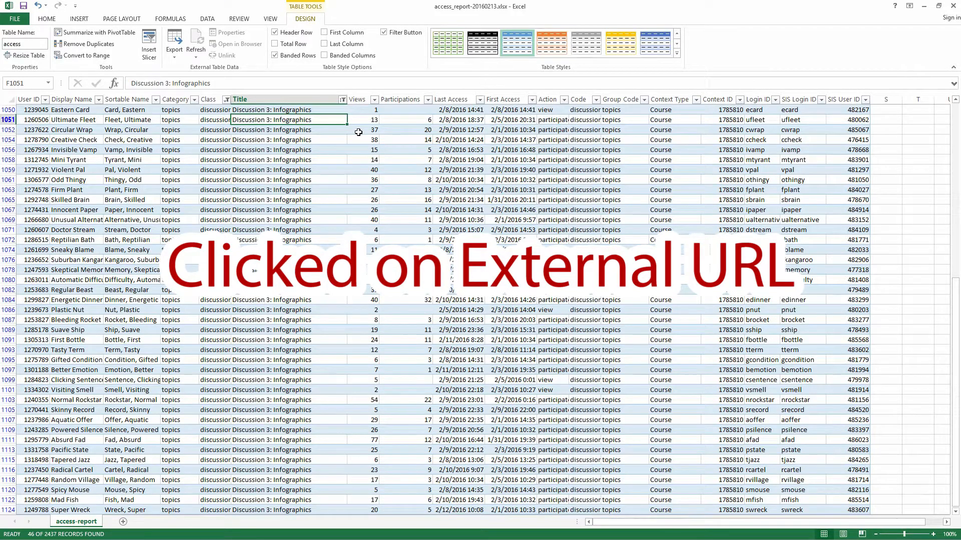
Clear the filters on the Class and Title columns so that all records of the table are shown
{"action": "left_click", "coordinate": [226, 100]}
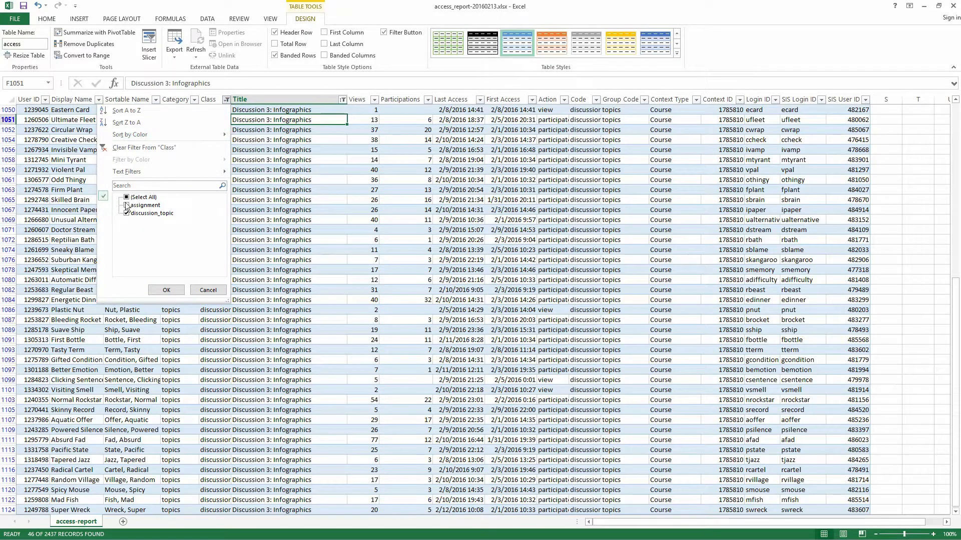
{"action": "left_click", "coordinate": [129, 197]}
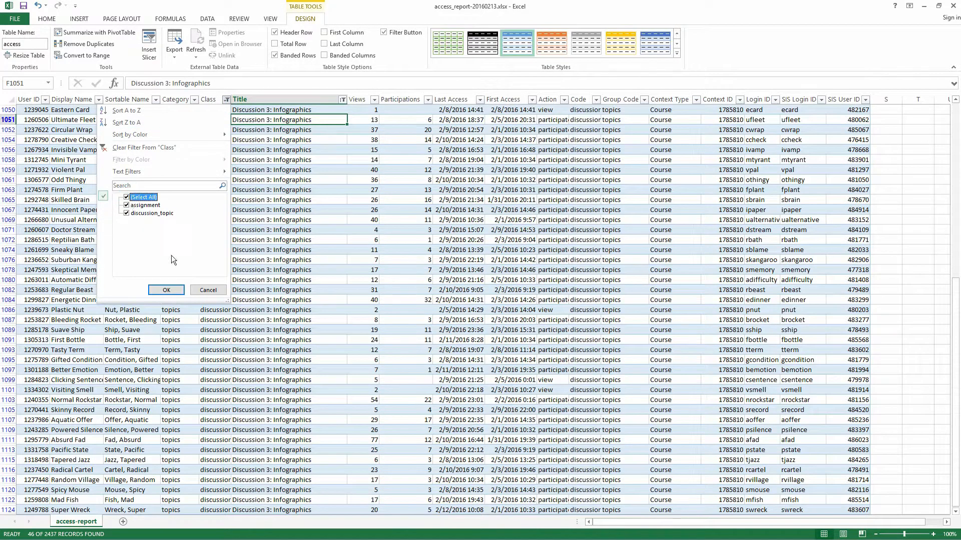
{"action": "left_click", "coordinate": [166, 291]}
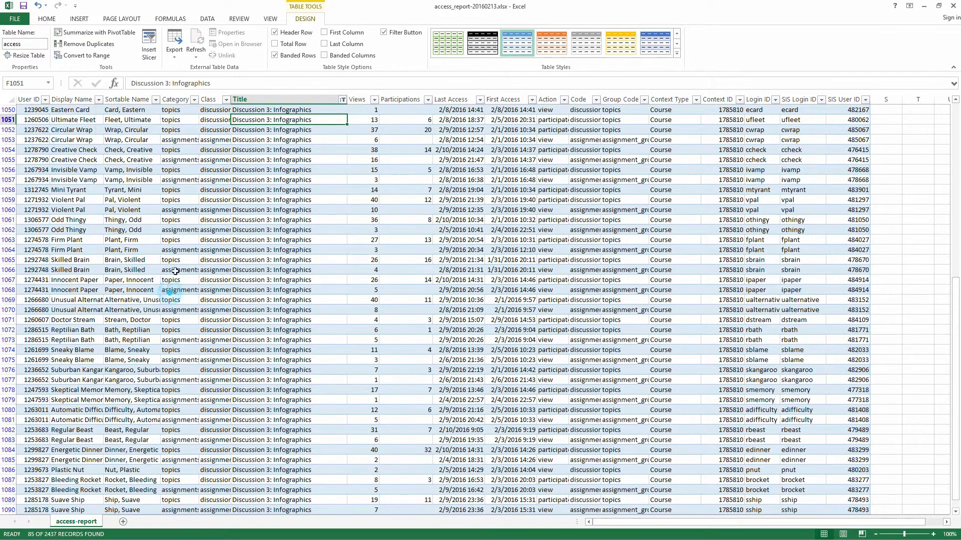
{"action": "left_click", "coordinate": [194, 100]}
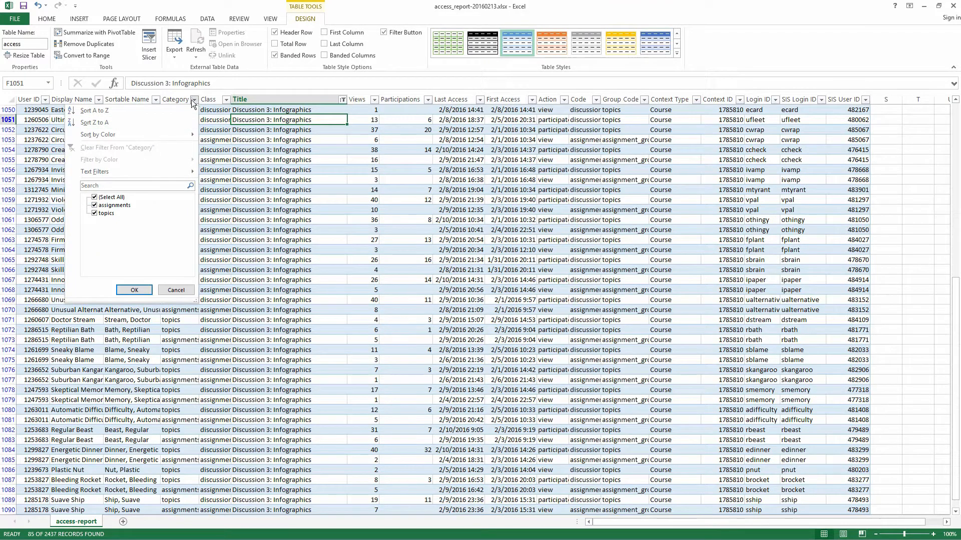
{"action": "left_click", "coordinate": [134, 290]}
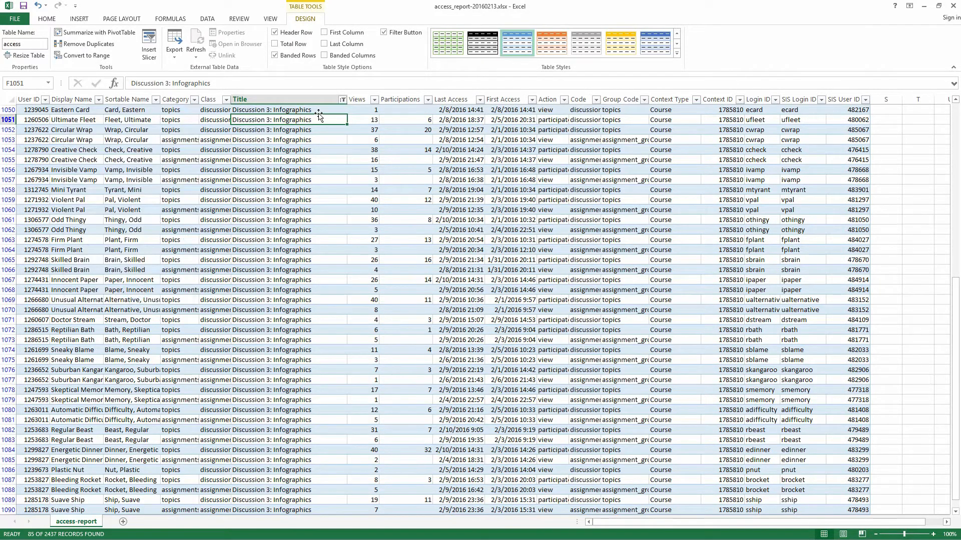
{"action": "left_click", "coordinate": [343, 101]}
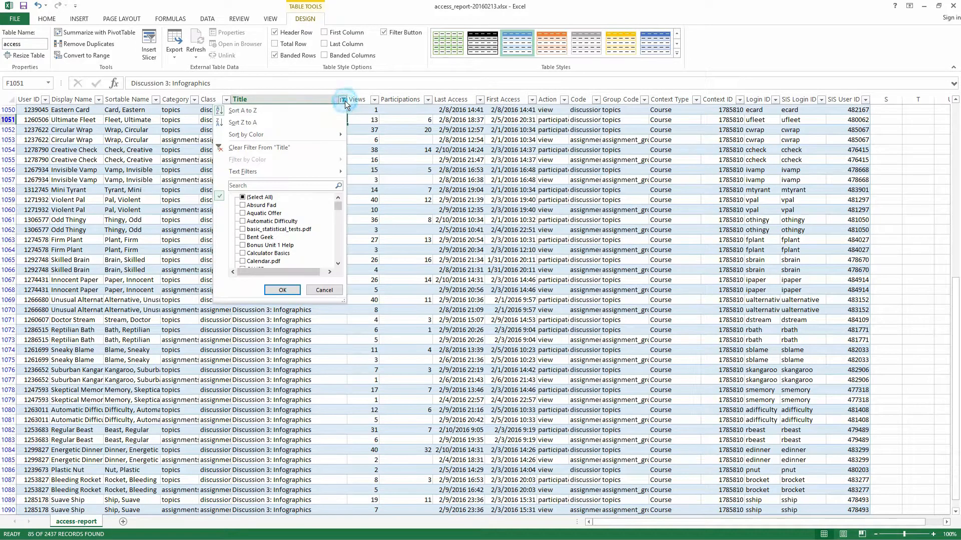
{"action": "left_click", "coordinate": [242, 198]}
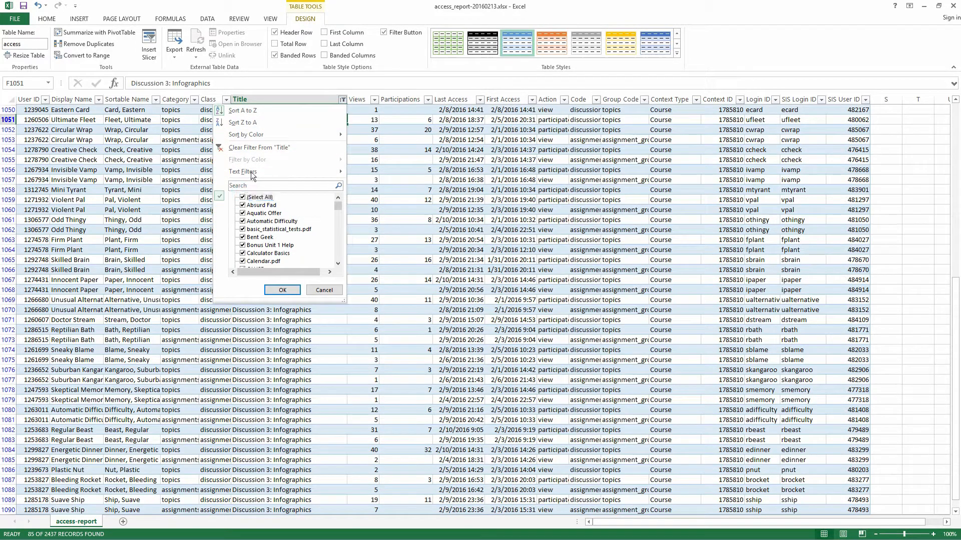
{"action": "left_click", "coordinate": [282, 290]}
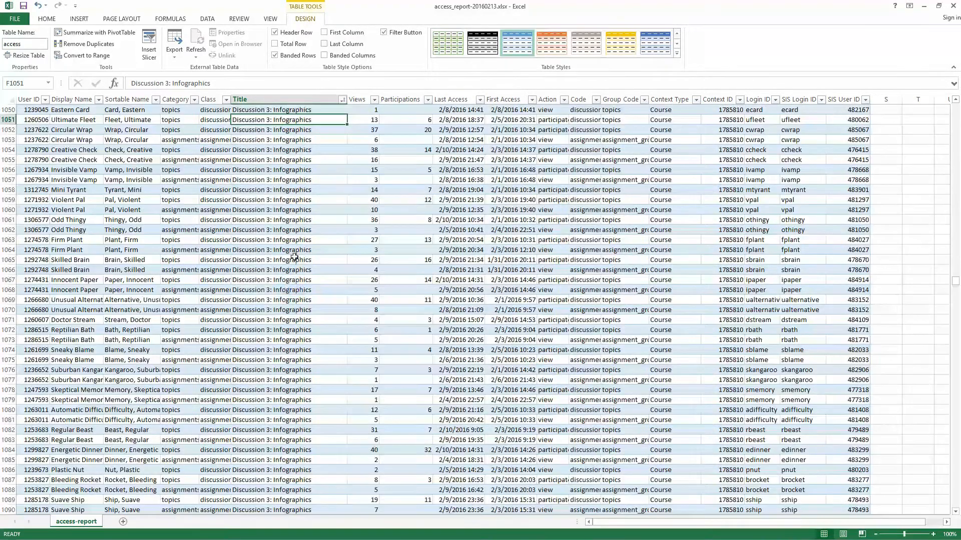
{"action": "left_click", "coordinate": [227, 100]}
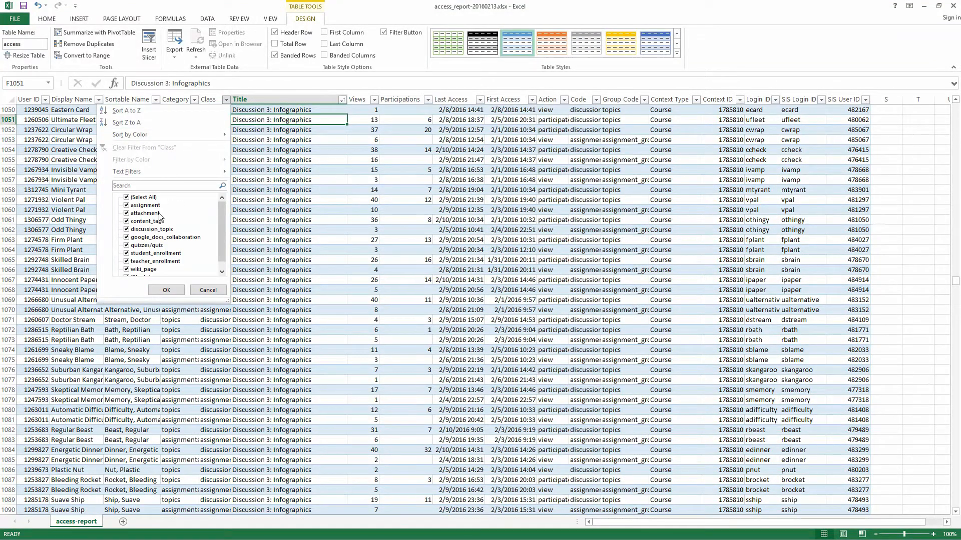
{"action": "scroll", "coordinate": [161, 220], "scroll_direction": "down", "scroll_amount": 1}
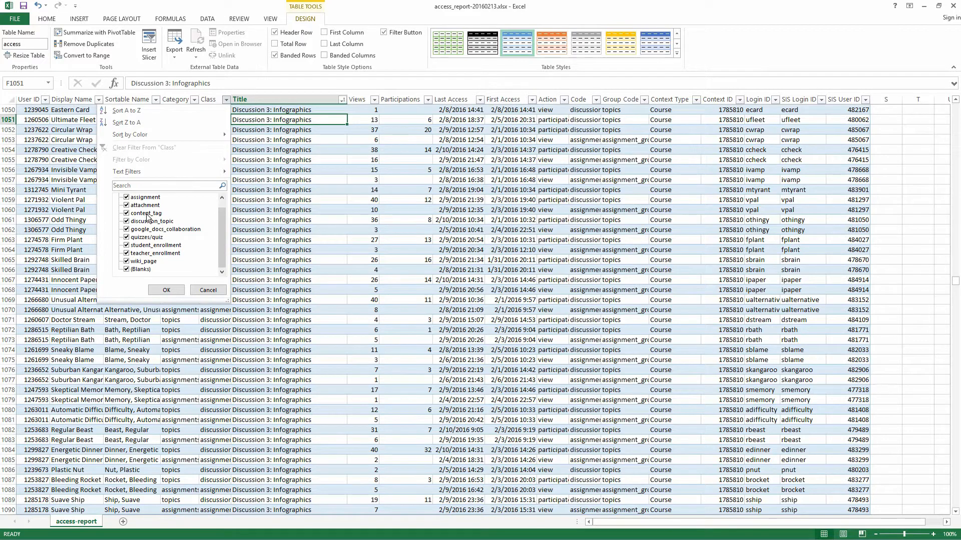
{"action": "left_click", "coordinate": [208, 290]}
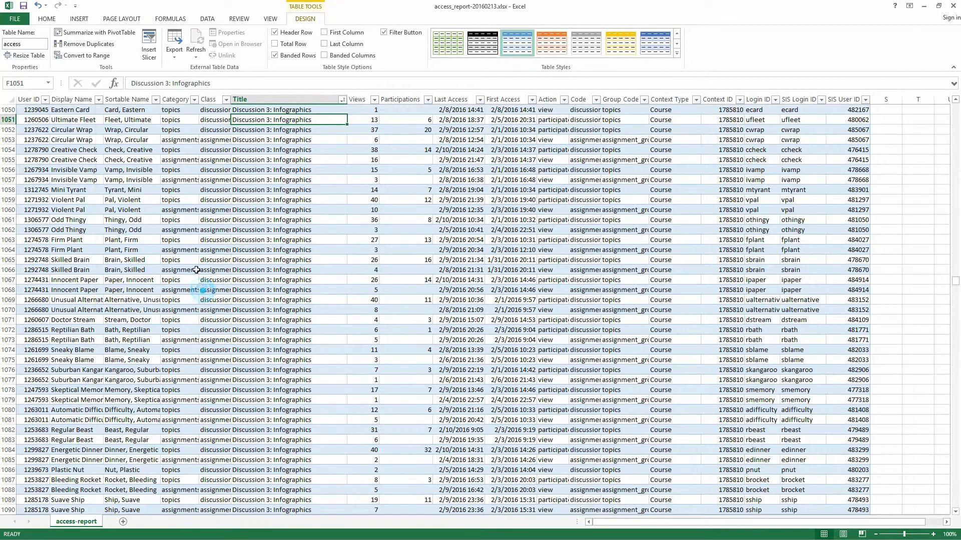
Filter the Category column to show only external_urls entries and select the Hypothesis Testing Presentation rows from 1473 to 1504
{"action": "left_click", "coordinate": [195, 100]}
{"action": "left_click", "coordinate": [95, 197]}
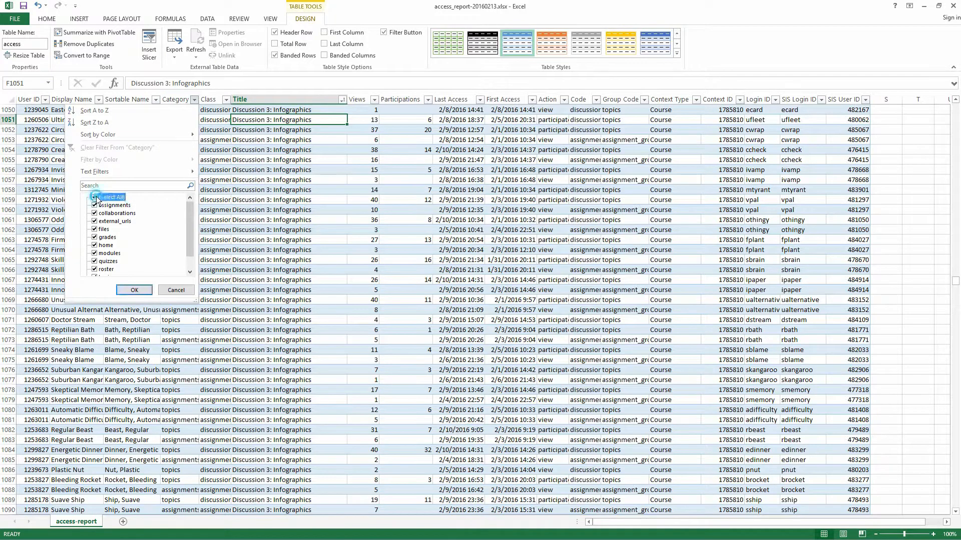
{"action": "left_click", "coordinate": [93, 221]}
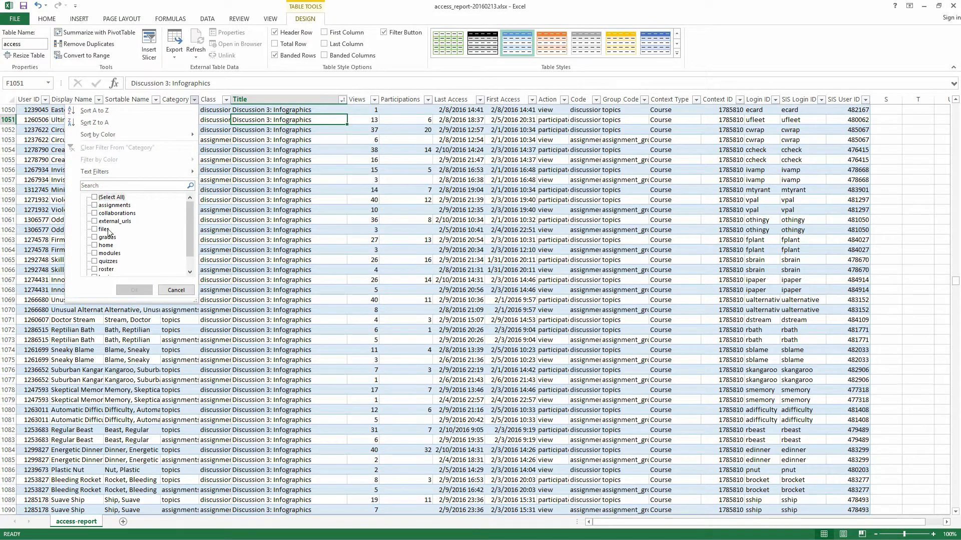
{"action": "left_click", "coordinate": [98, 222]}
{"action": "left_click", "coordinate": [134, 291]}
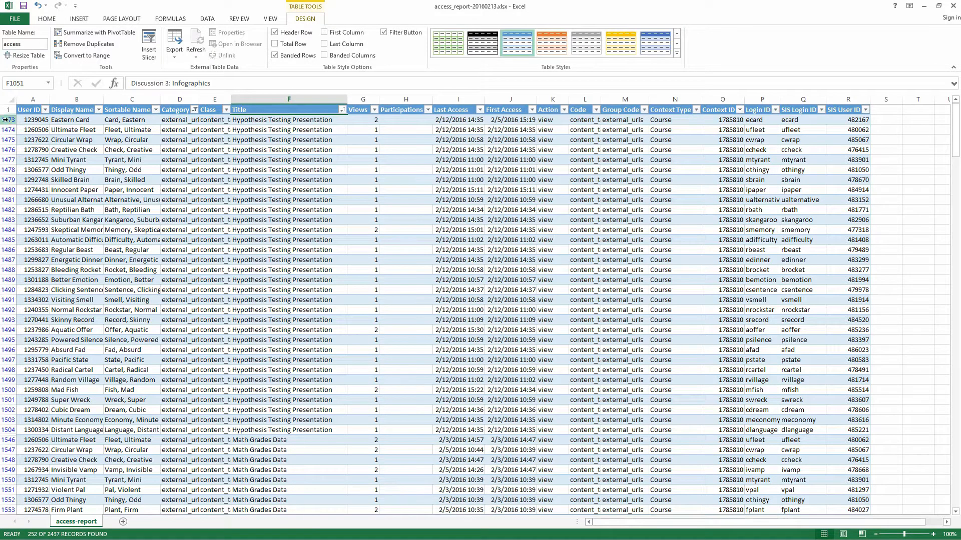
{"action": "left_click_drag", "start_coordinate": [8, 120], "coordinate": [37, 430]}
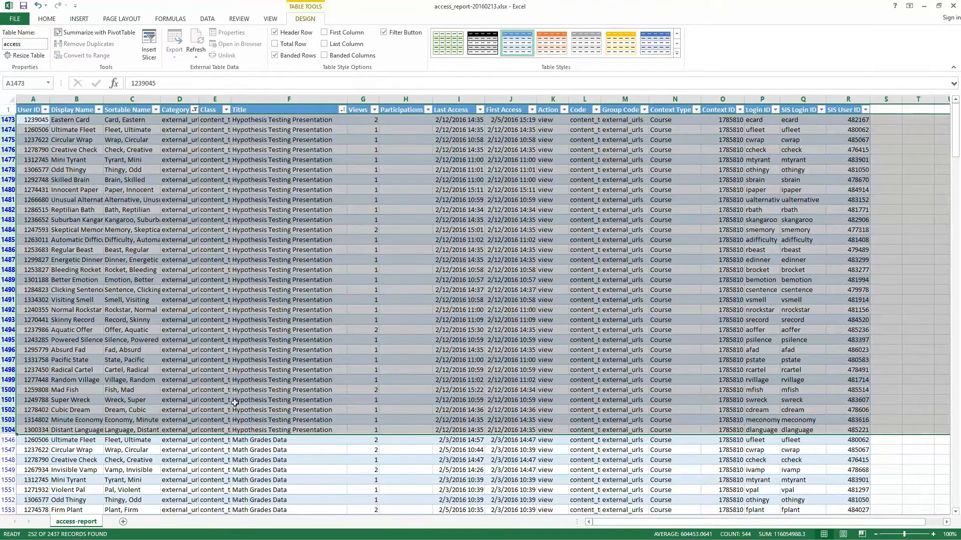